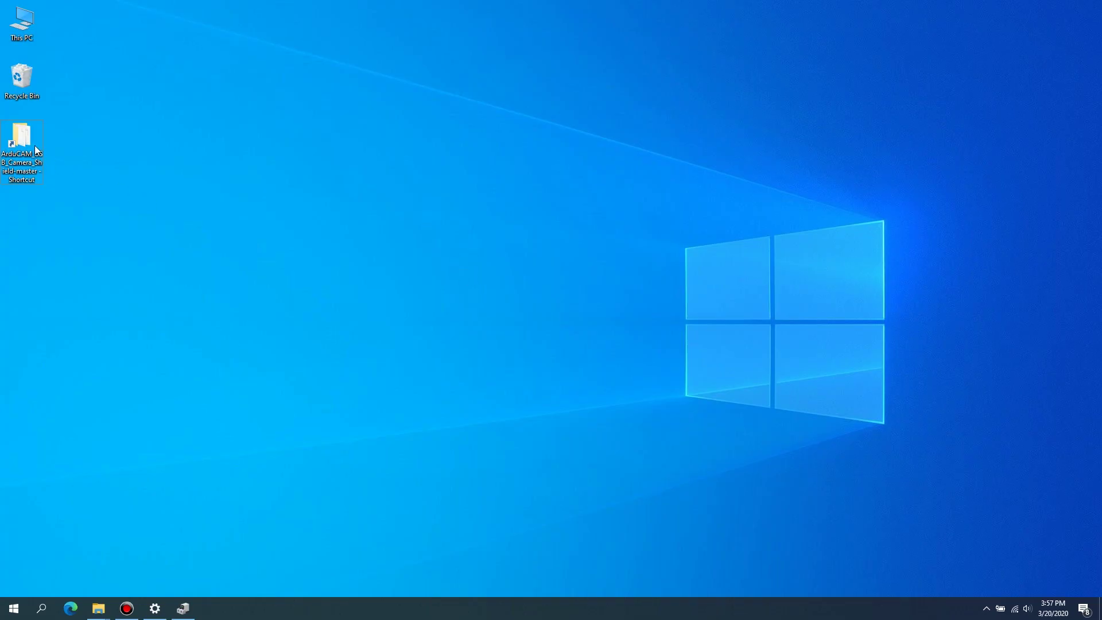
Step: Browse the ArduCAM shield's Windows\GUI\USBTest\x64\Release folder and launch USBTest.exe
double_click(36, 147)
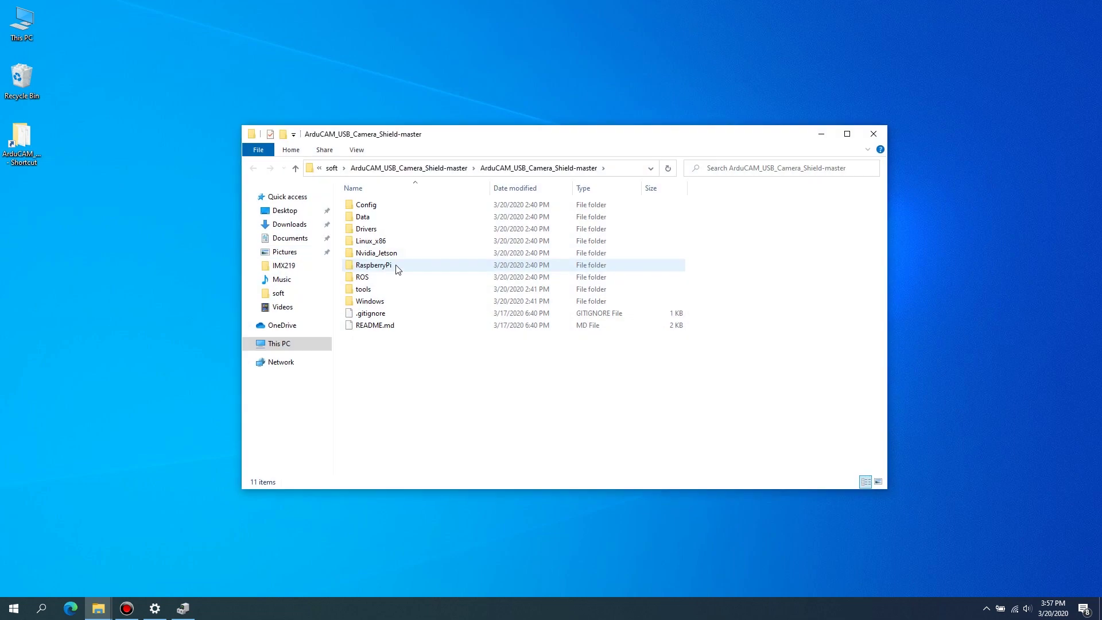
double_click(374, 303)
click(377, 225)
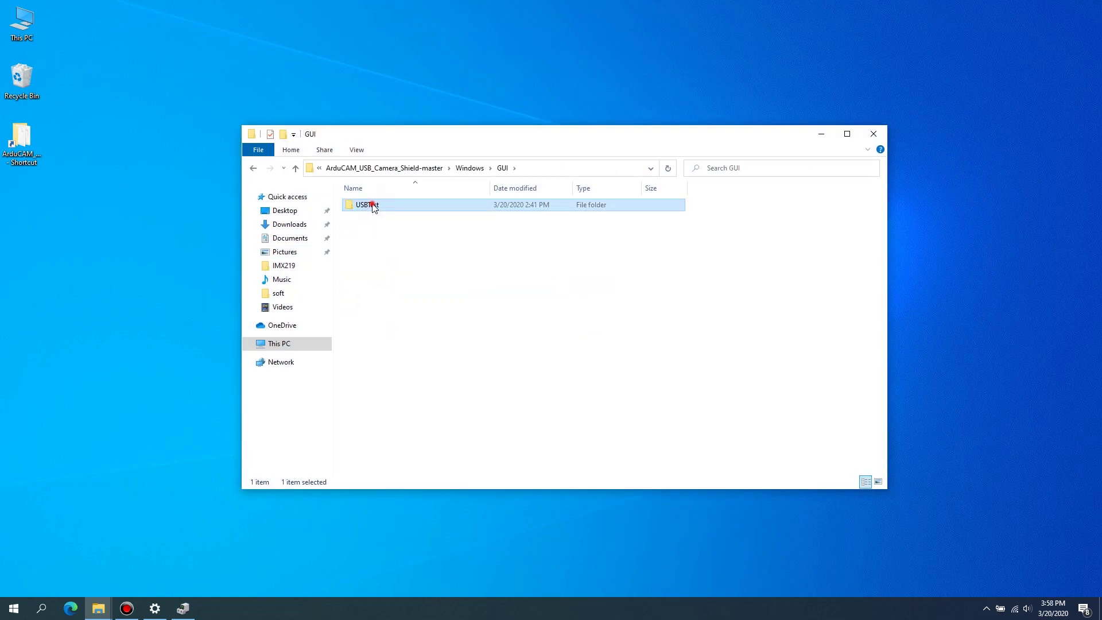
double_click(374, 205)
double_click(372, 230)
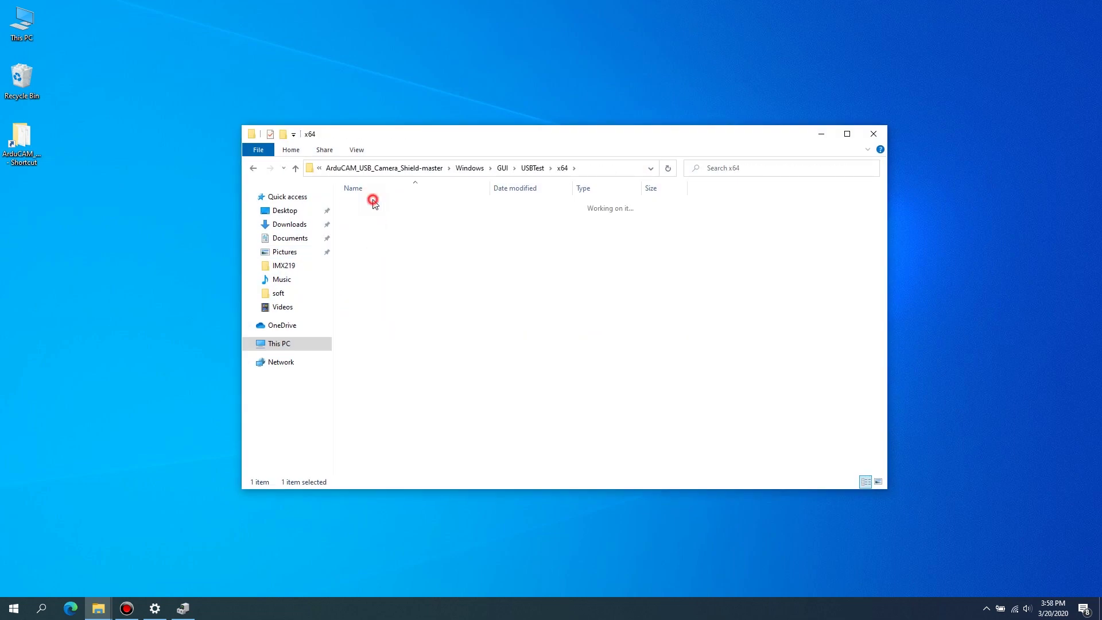
double_click(373, 201)
double_click(367, 313)
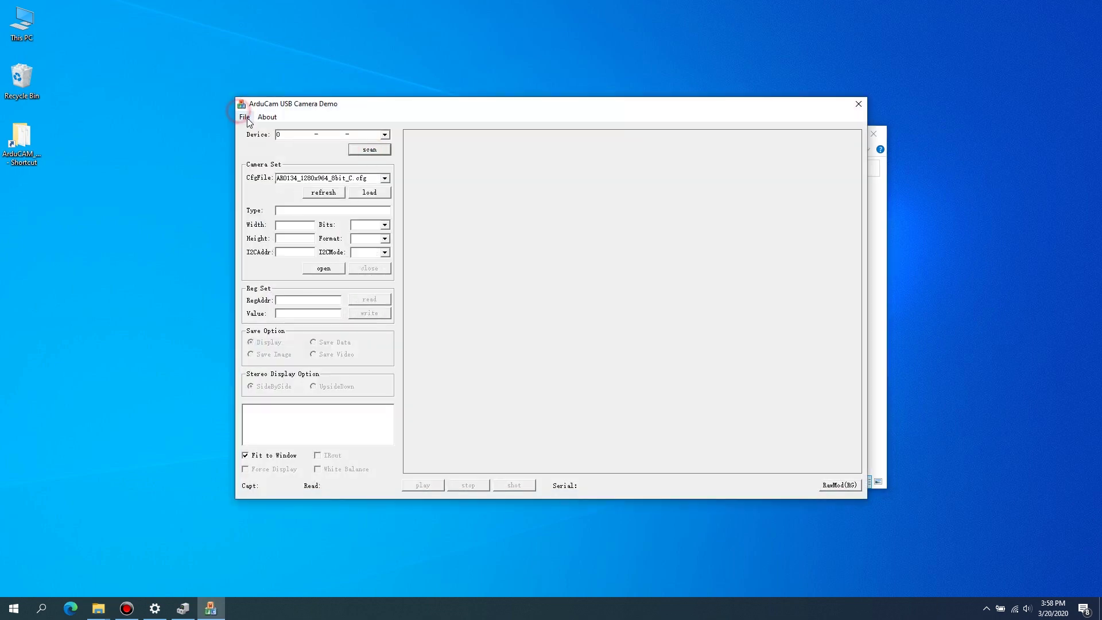
Step: Load the Config\UC-547\MT9V022 mono 640x480 cfg file and start the live grayscale stream
click(257, 131)
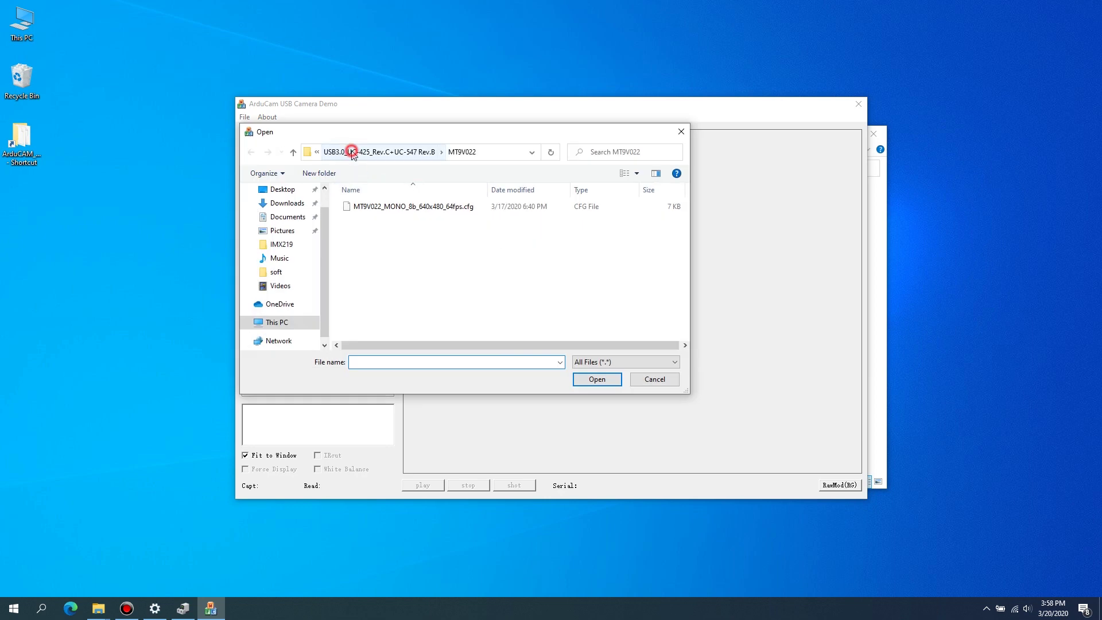
click(335, 152)
click(379, 151)
double_click(365, 206)
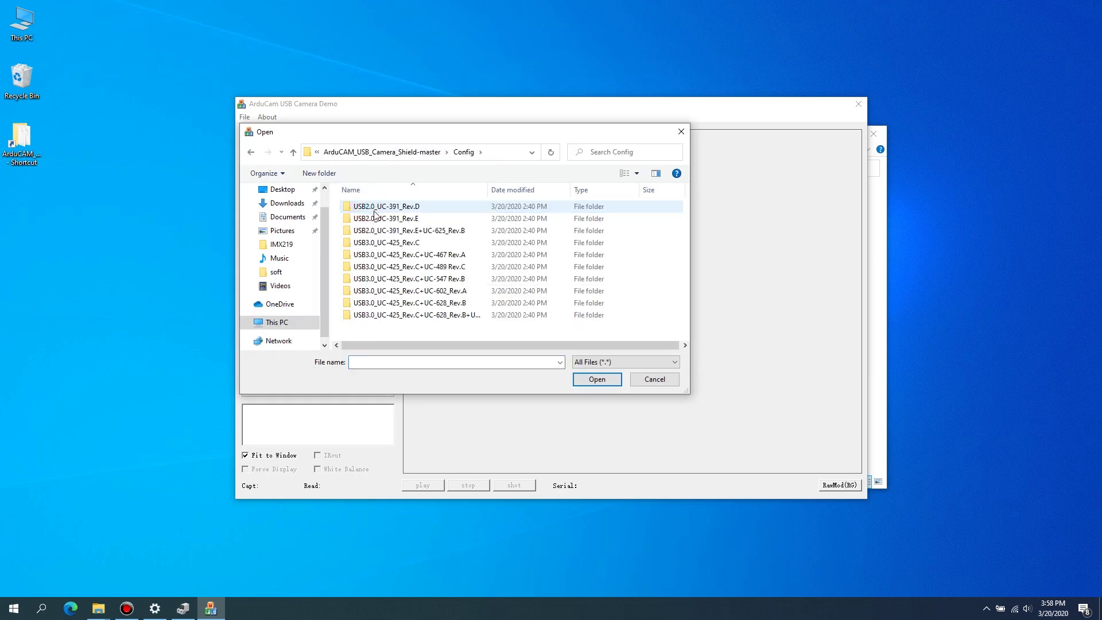
double_click(439, 281)
double_click(381, 305)
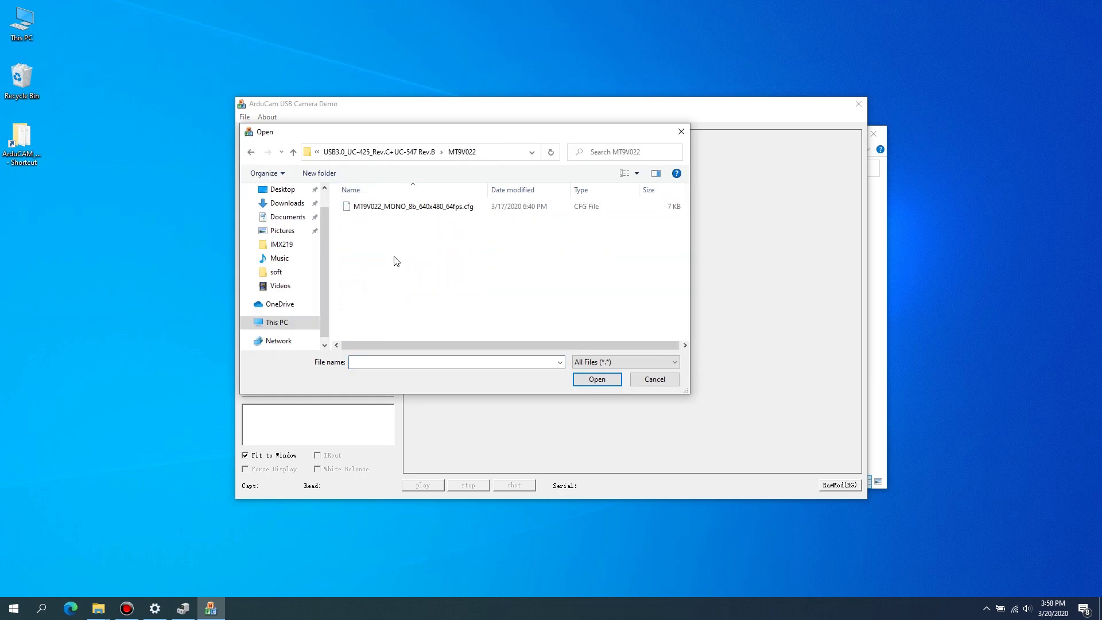
click(591, 379)
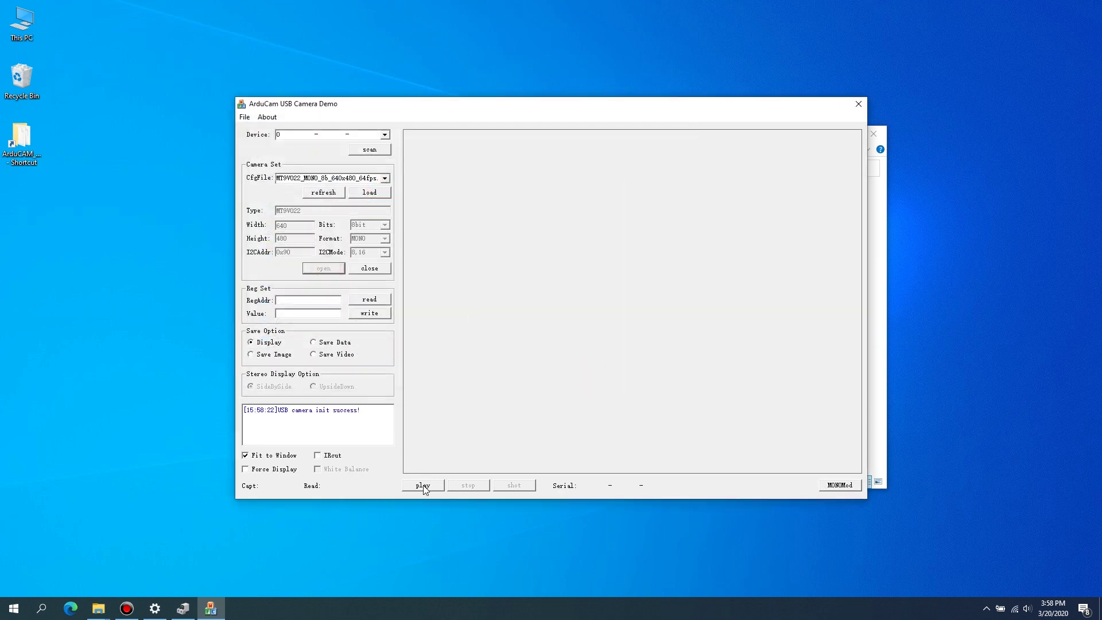
click(423, 486)
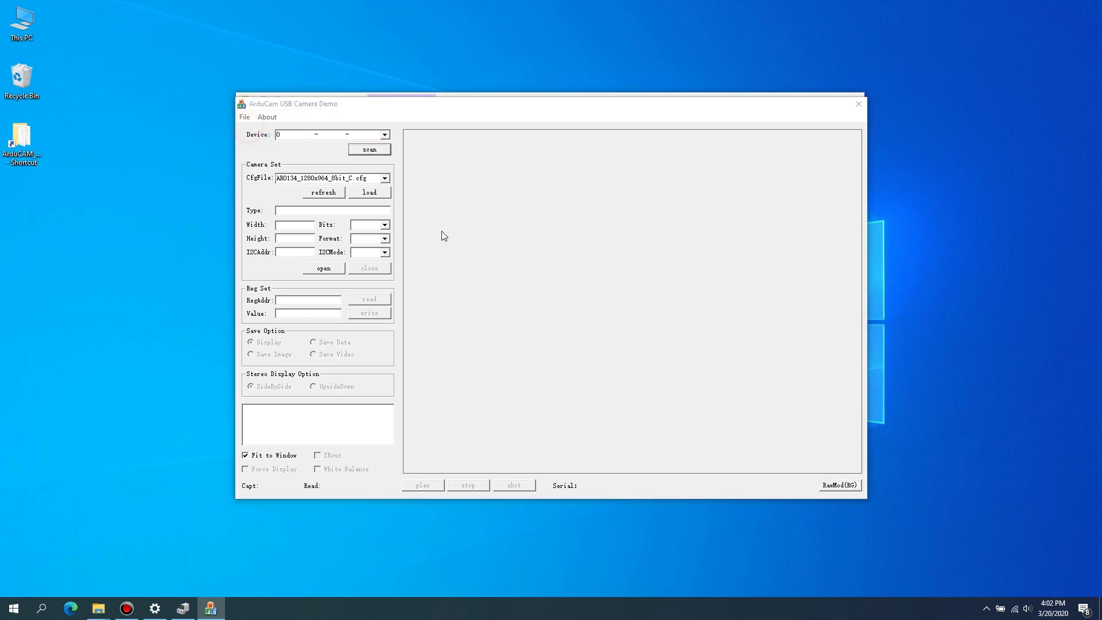
Step: Load the MT9V022 stereo cfg file from Config\UC-467\MT9V022
click(369, 192)
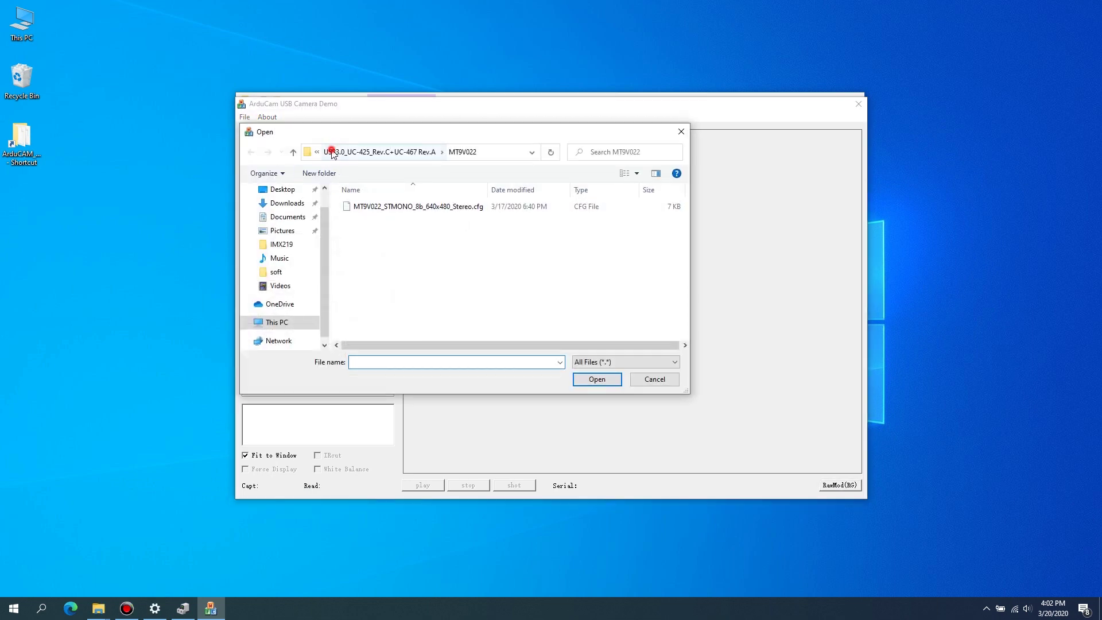
click(344, 152)
click(394, 152)
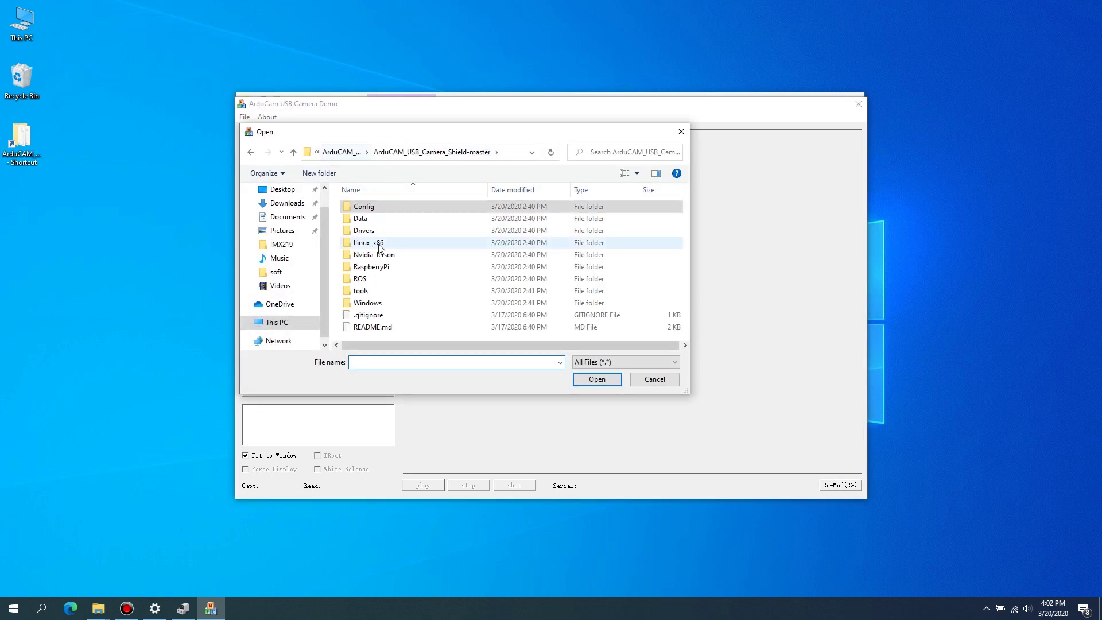
double_click(367, 208)
double_click(442, 256)
double_click(392, 207)
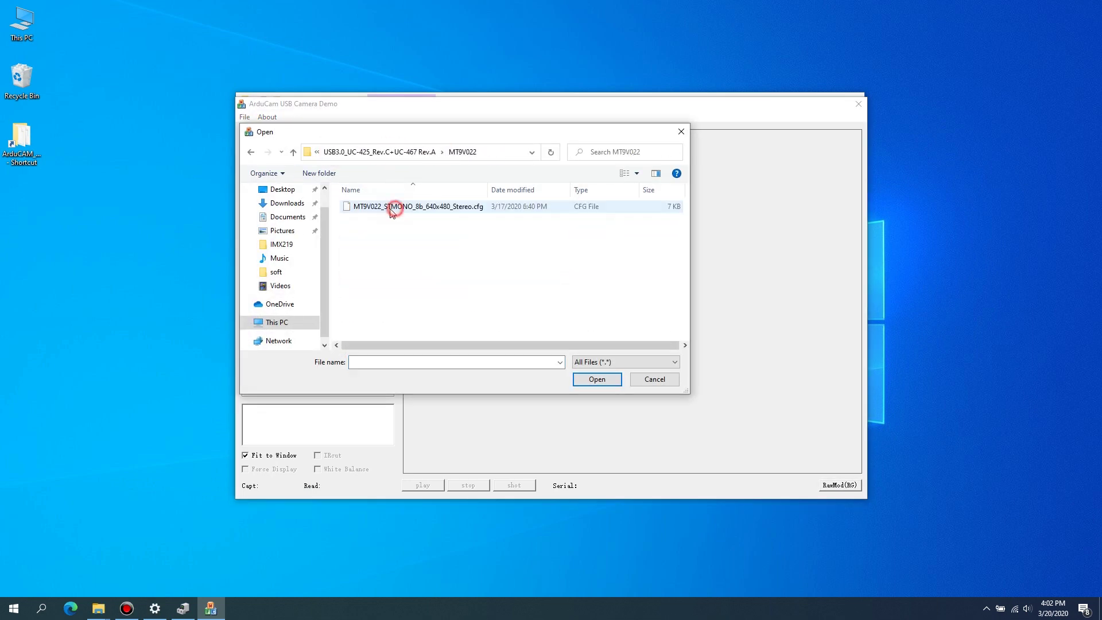
click(591, 380)
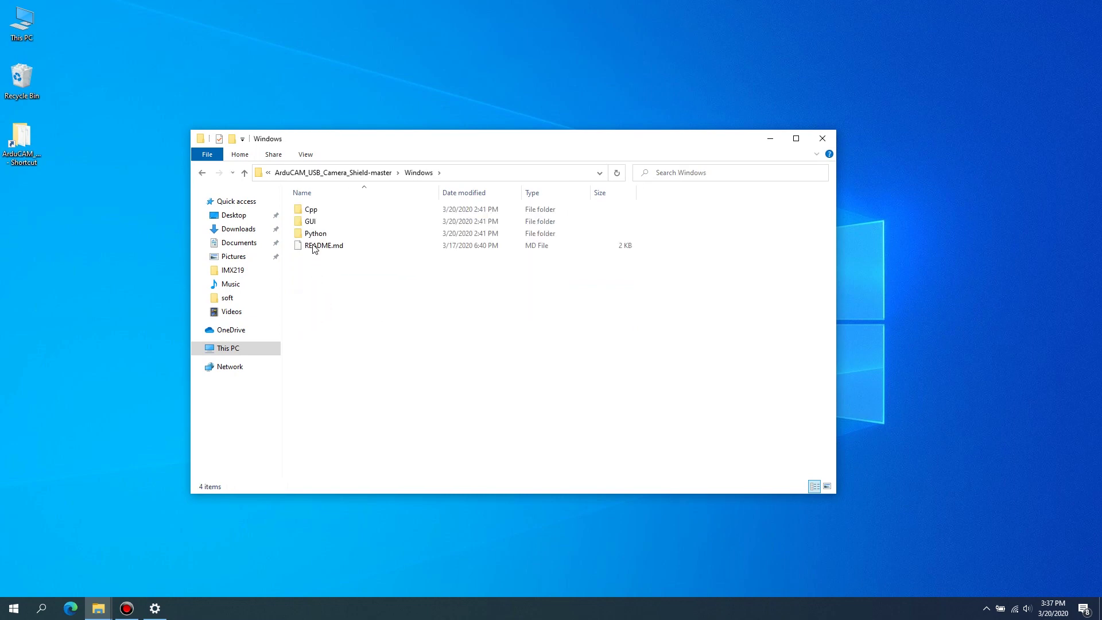
Step: Launch USBTest.exe again from GUI\USBTest\x64\Release
double_click(313, 222)
double_click(313, 212)
double_click(312, 235)
click(318, 211)
double_click(317, 210)
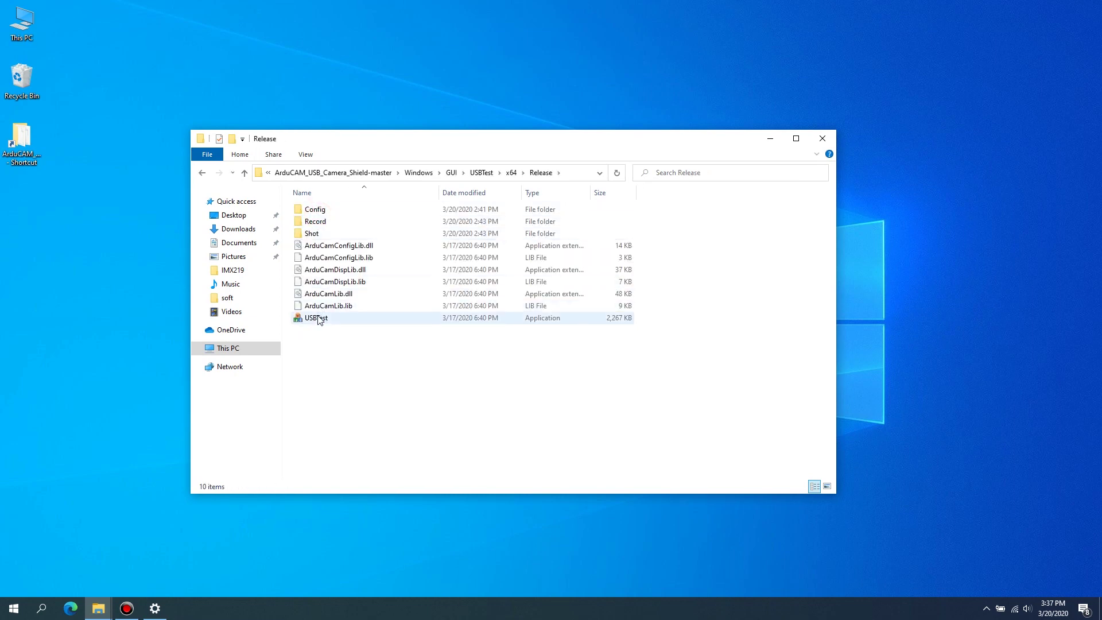
double_click(310, 320)
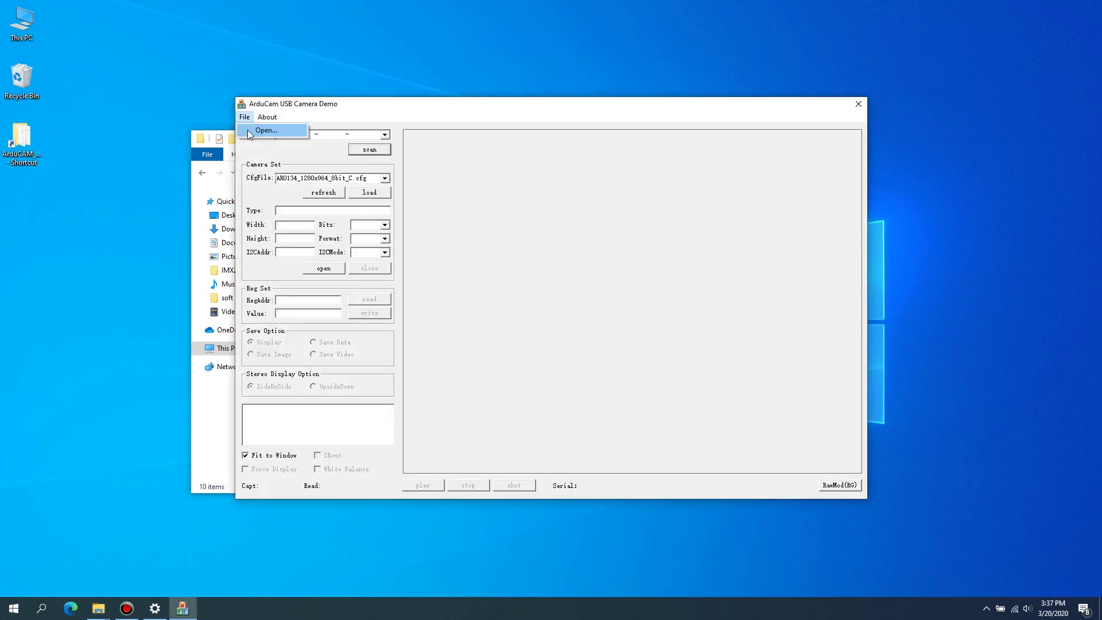
Step: Load the Config\UC-628\IMX219 cfg, stream the 3280x2462 feed, and enable White Balance
click(265, 130)
click(379, 151)
click(345, 152)
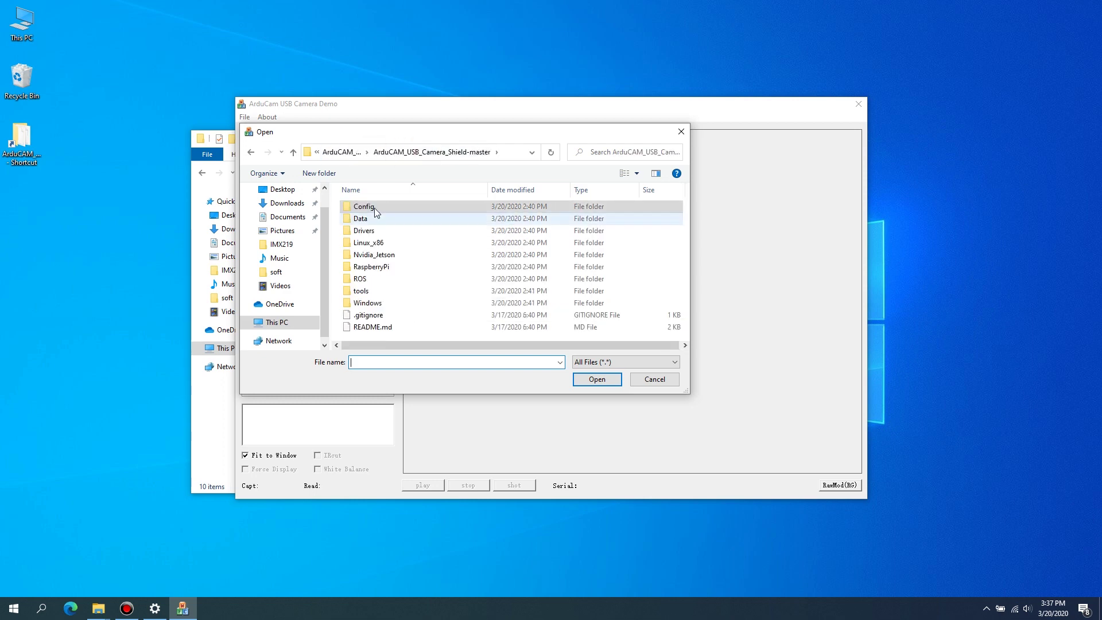
double_click(375, 208)
double_click(377, 302)
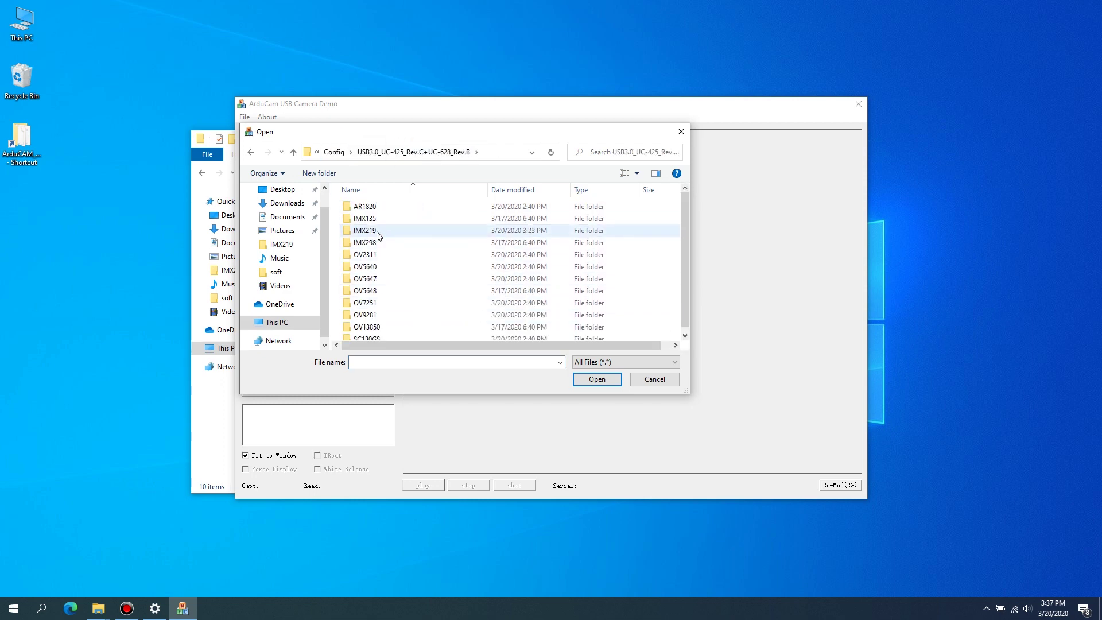
double_click(379, 233)
click(413, 218)
double_click(414, 218)
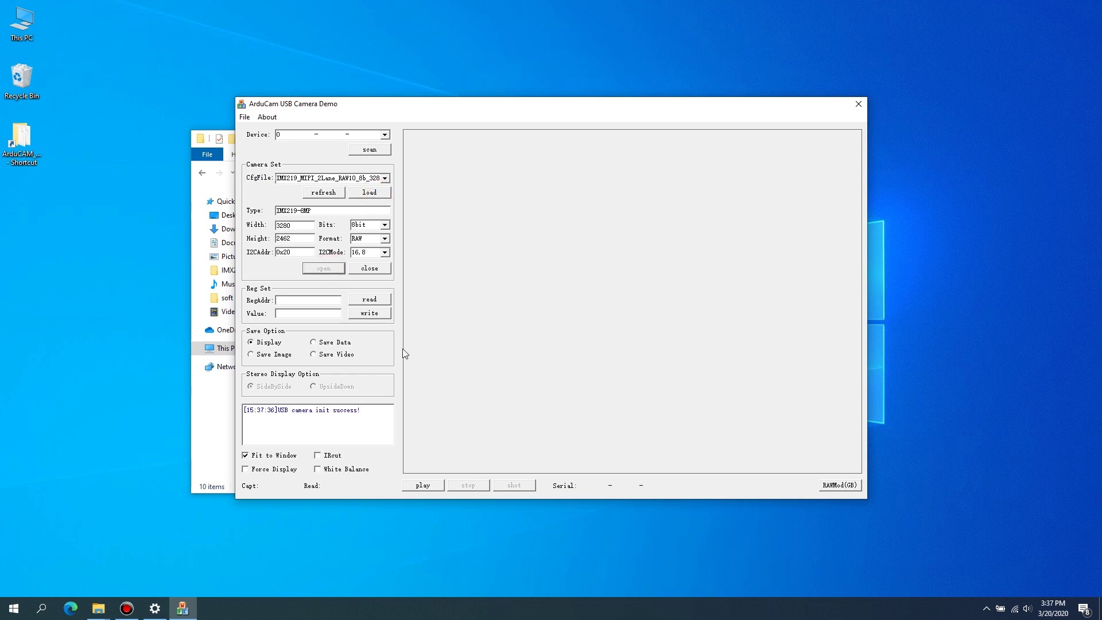
click(421, 485)
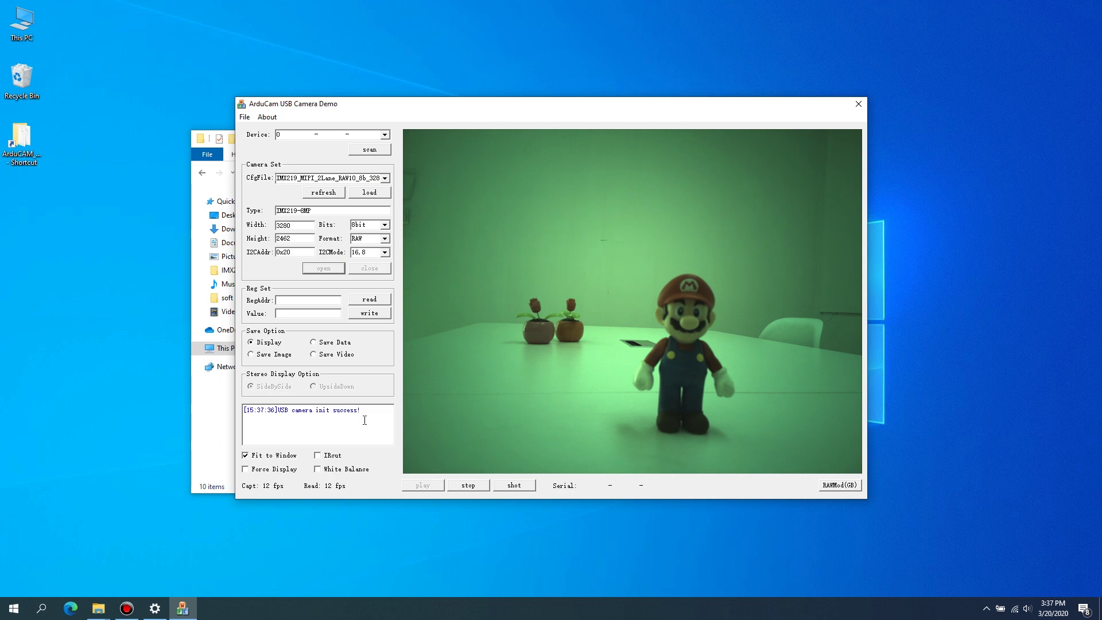
click(327, 472)
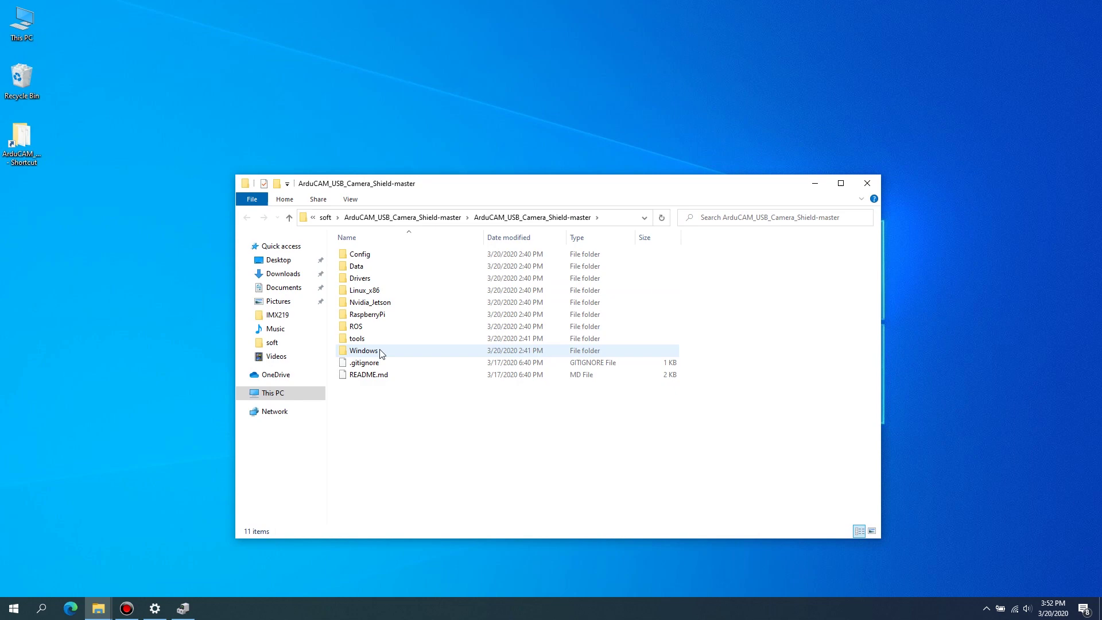
Step: Launch two USBTest demo windows from Windows\GUI\USBTest\x64\Release, placing the first top-left
double_click(373, 350)
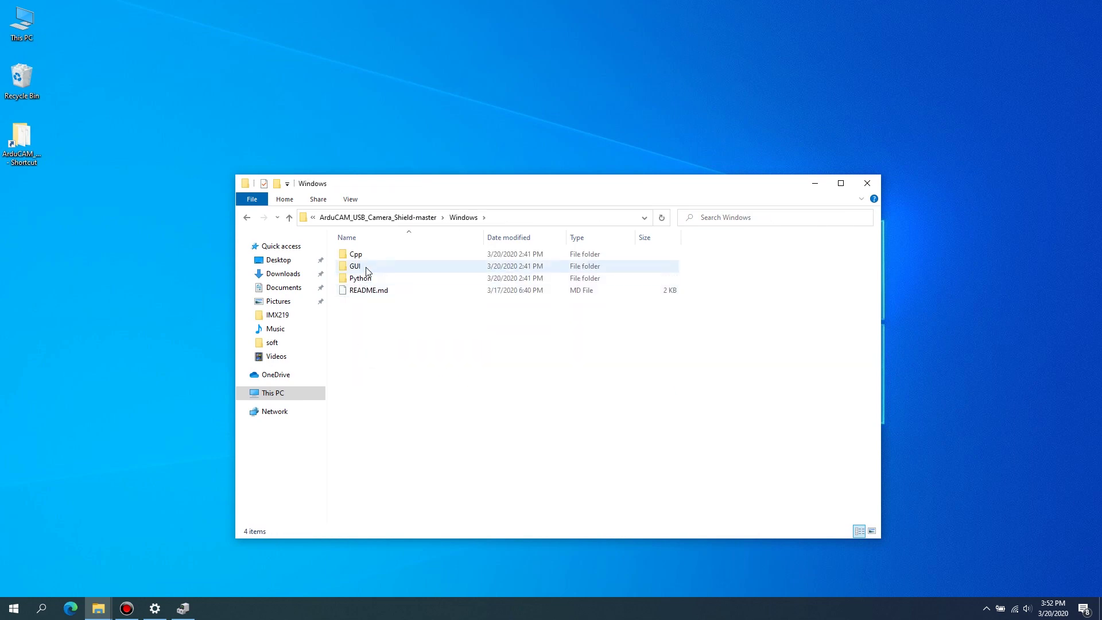
double_click(365, 266)
double_click(362, 255)
double_click(364, 278)
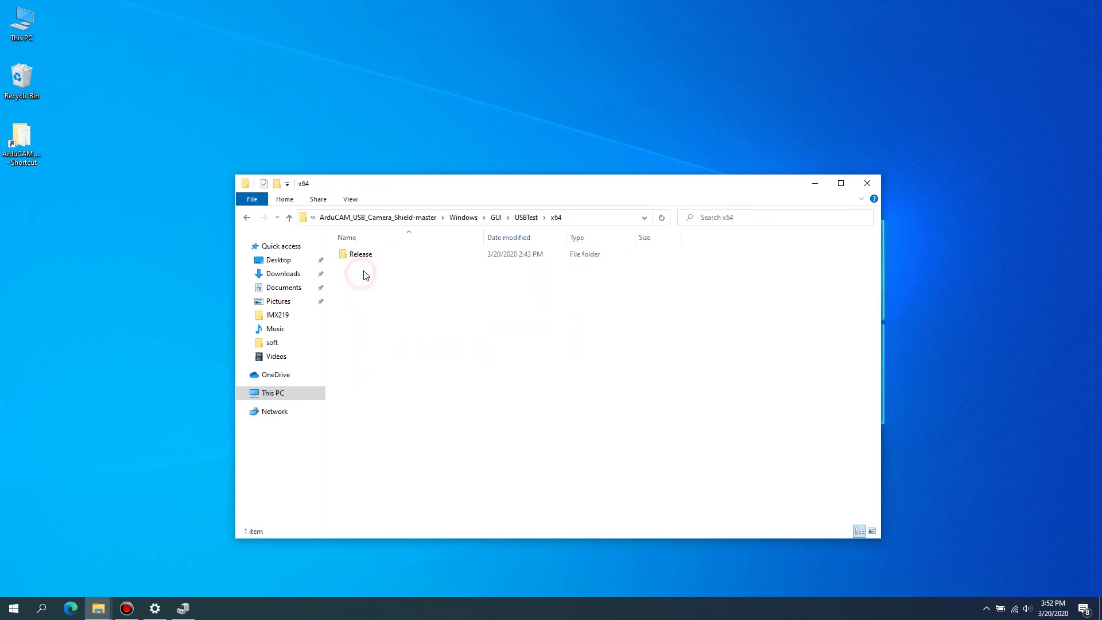
double_click(365, 254)
double_click(360, 363)
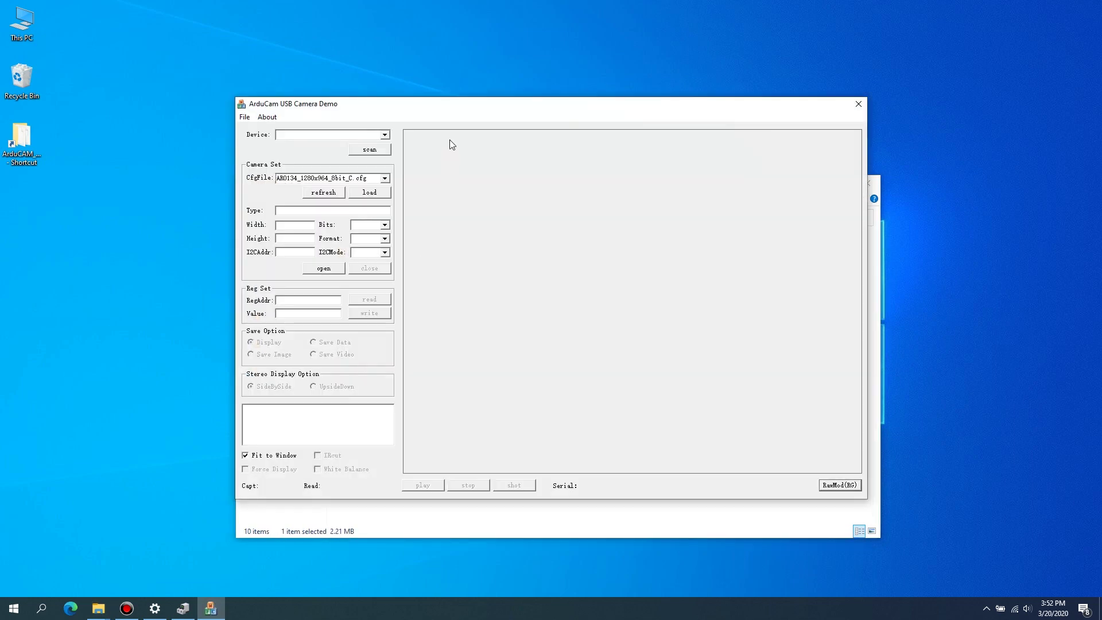
drag(462, 106, 239, 22)
double_click(383, 364)
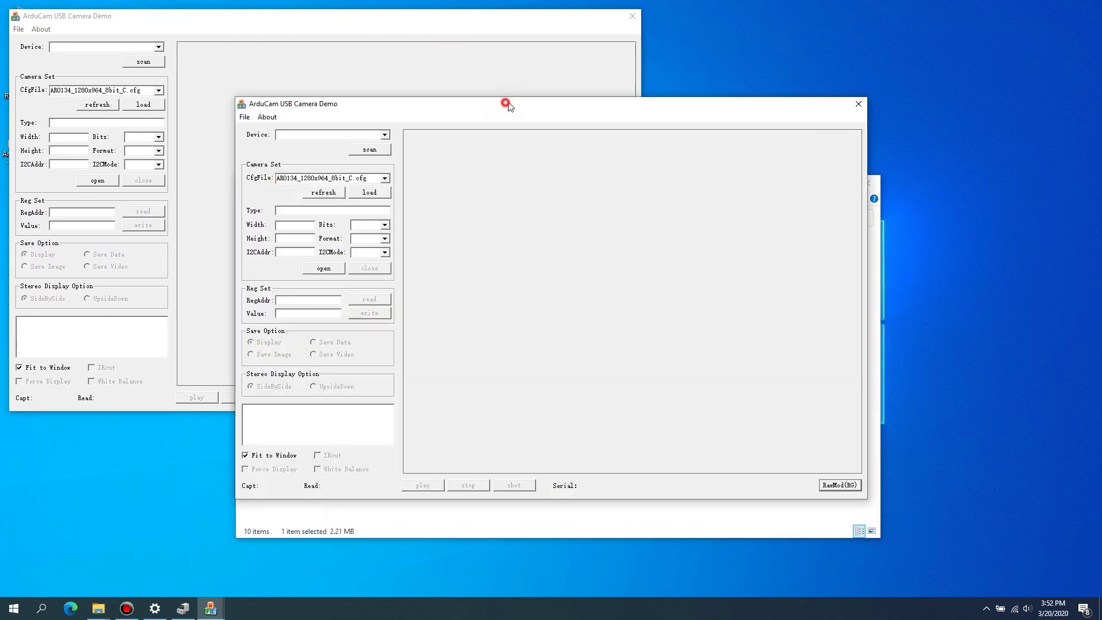
Step: Arrange the two demo windows, minimize File Explorer, and scan for camera device 0
drag(508, 106, 742, 201)
click(530, 189)
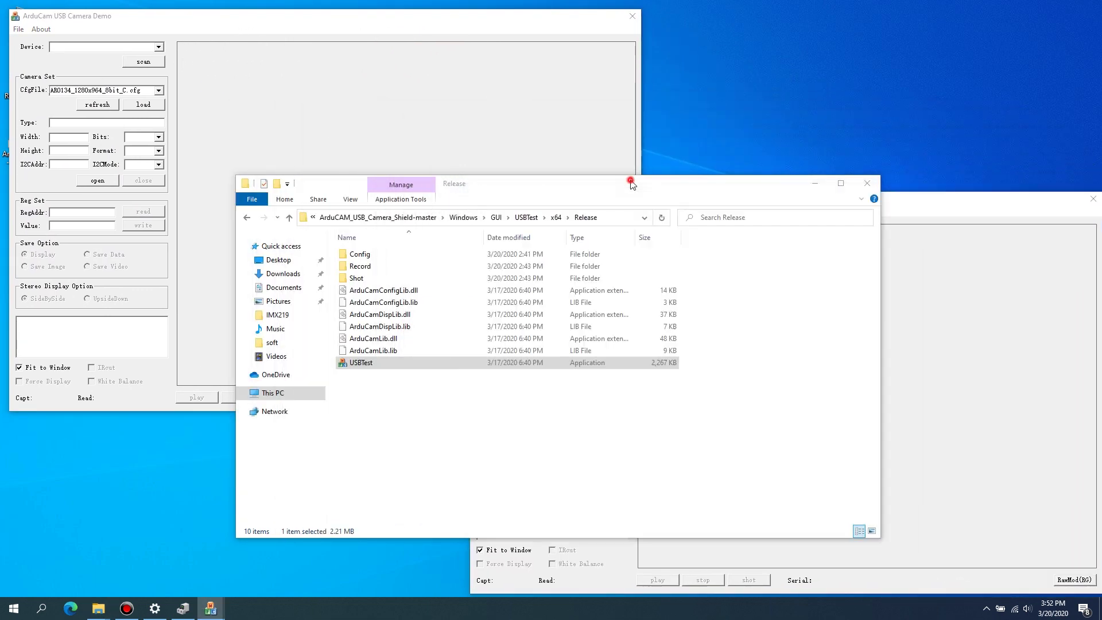
click(807, 183)
click(147, 63)
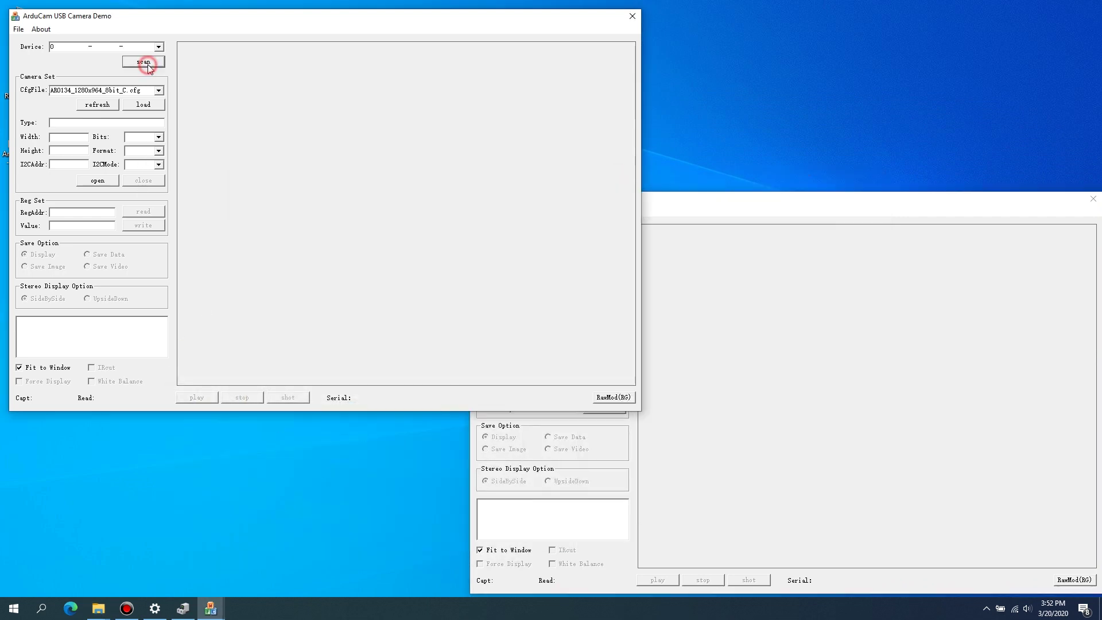
click(701, 279)
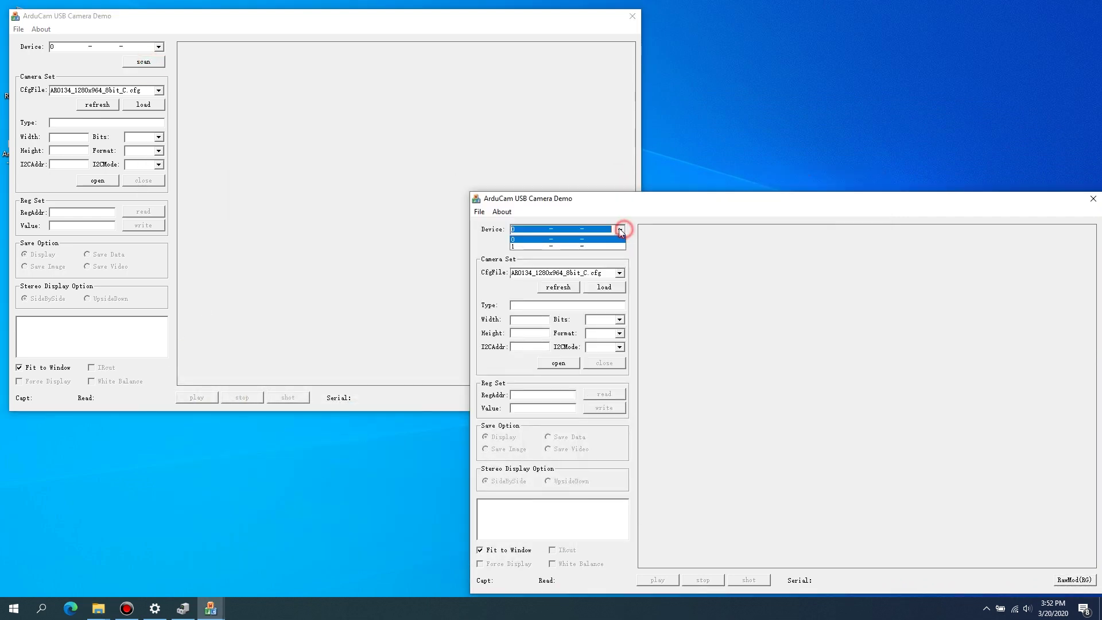
Step: Load the UC-628 IMX219 config and start the live feed in both demo windows
click(17, 30)
click(26, 42)
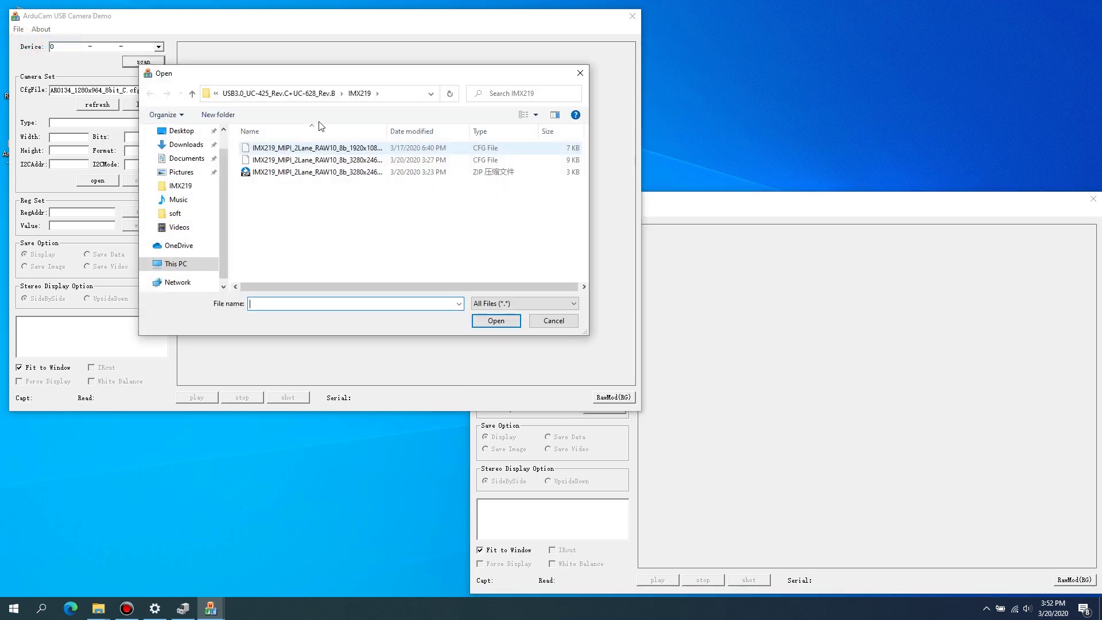
click(271, 93)
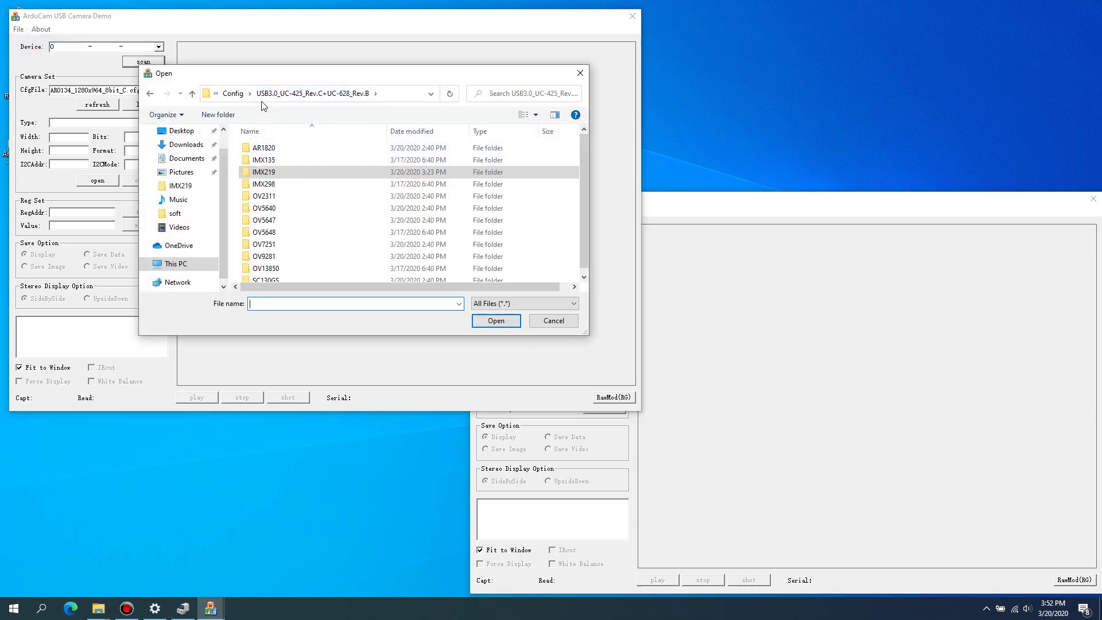
click(234, 94)
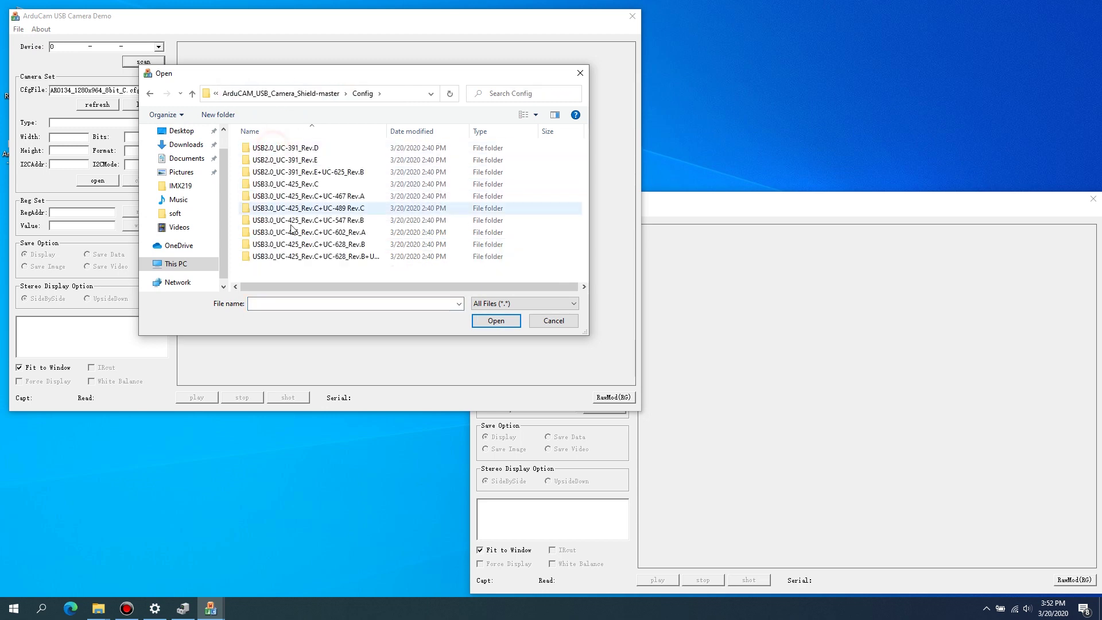
double_click(303, 246)
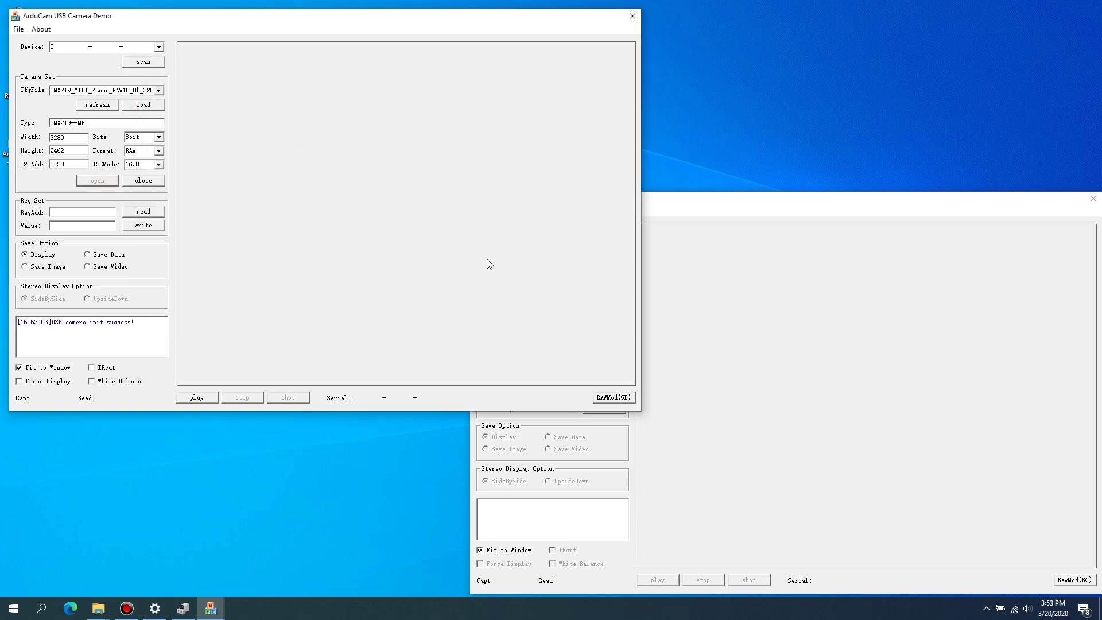
click(652, 266)
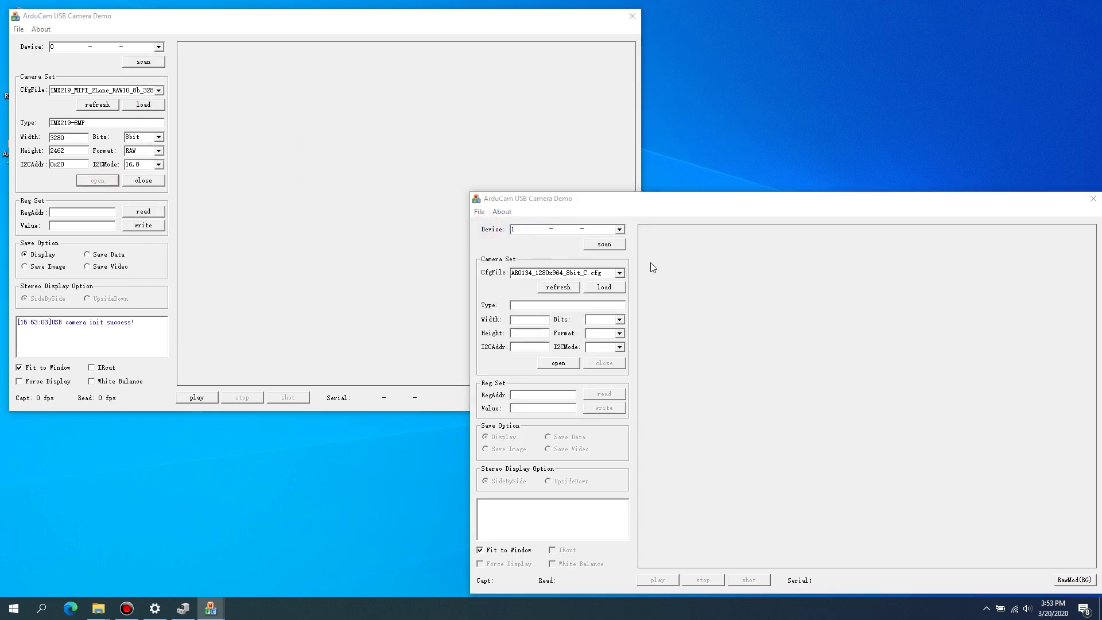
click(605, 287)
click(558, 363)
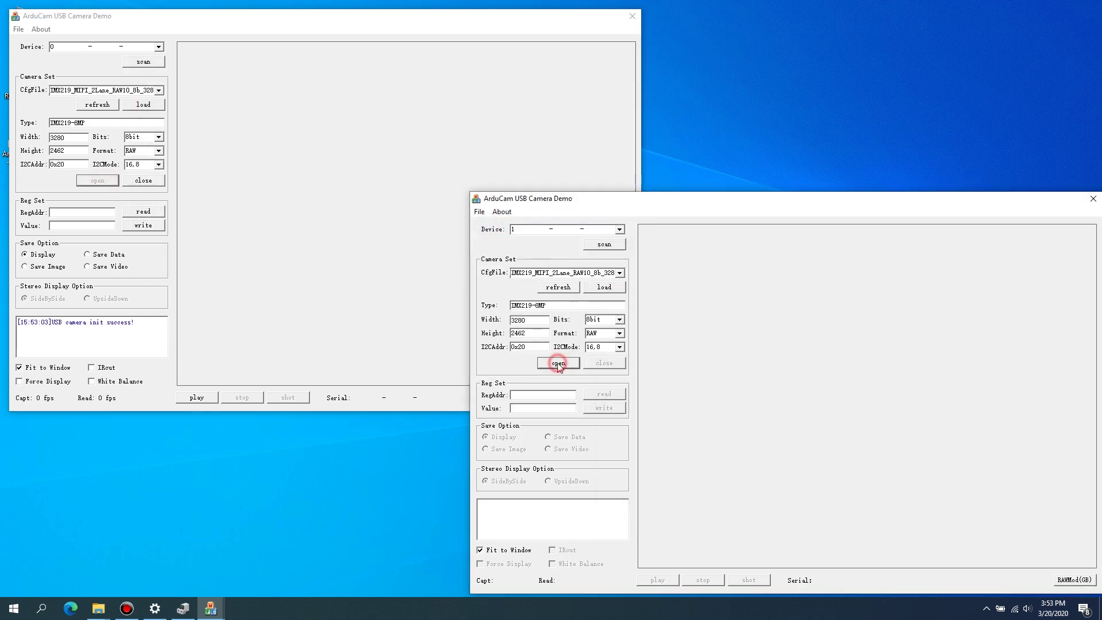
click(202, 399)
click(658, 580)
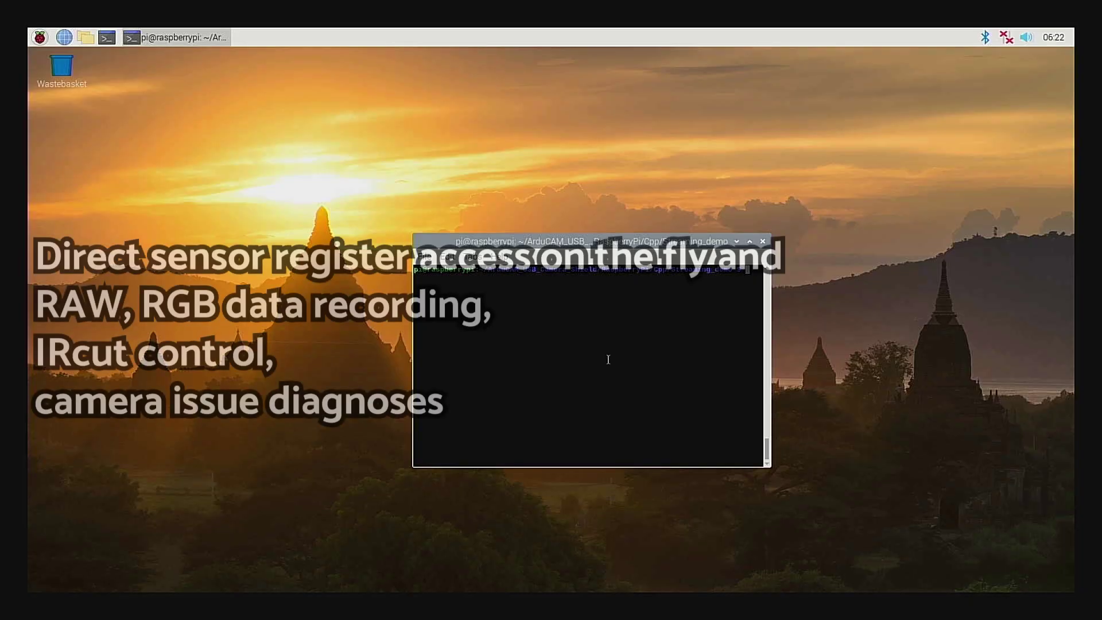
Step: Paste and run the ./ArduCam_Demo command with the UC-467 MT9V022 stereo config
text(./ArduCam_Demo ../../../Config/USB3.0_UC-425_Rev.C+UC-467_Rev.C_MT9V022_STMONO_C_640x480_Stereo.cfg)
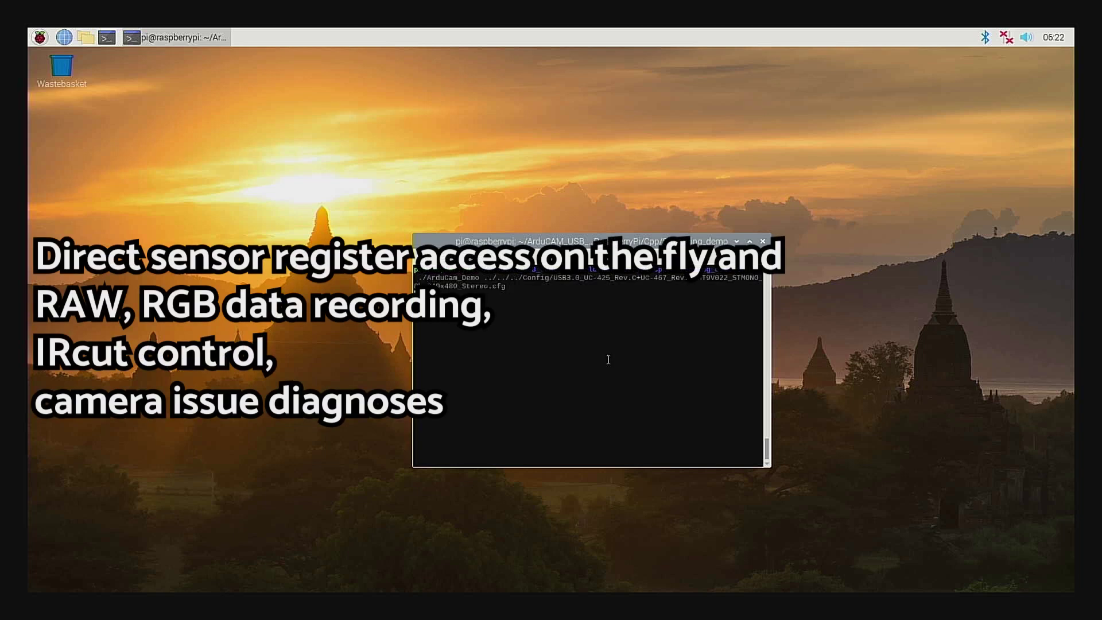
key(Return)
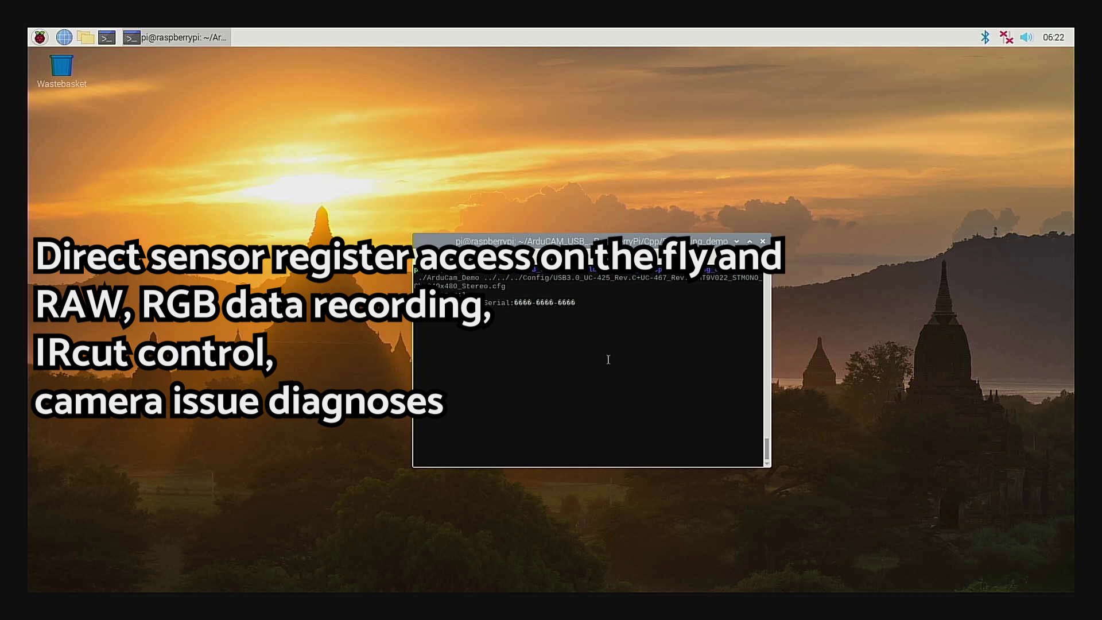